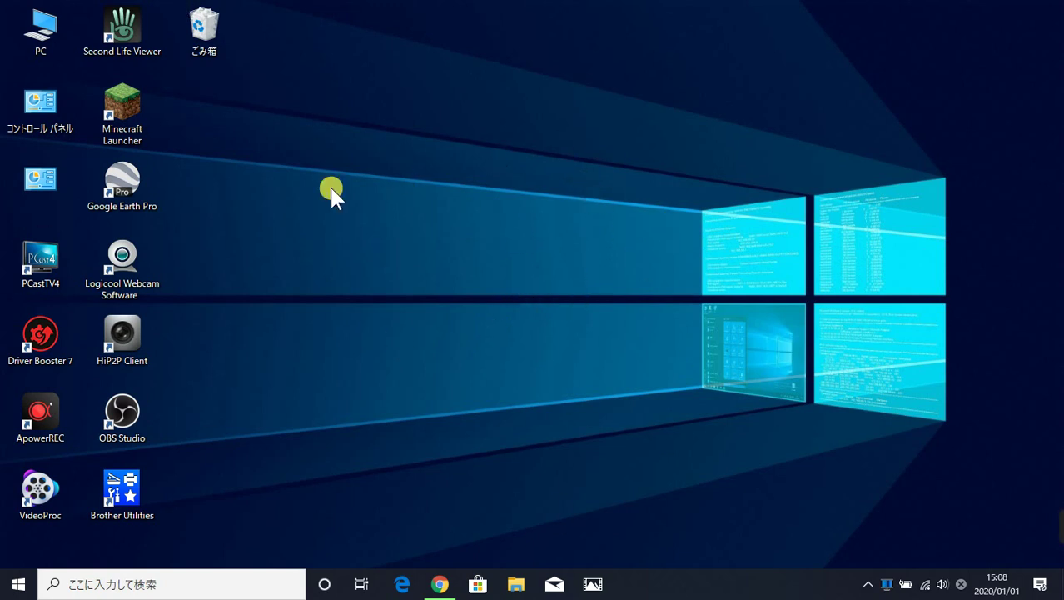
# Open the image スクリーンショット (2) from the スクリーンショット folder inside ピクチャ on this PC
pyautogui.doubleClick(40, 41)
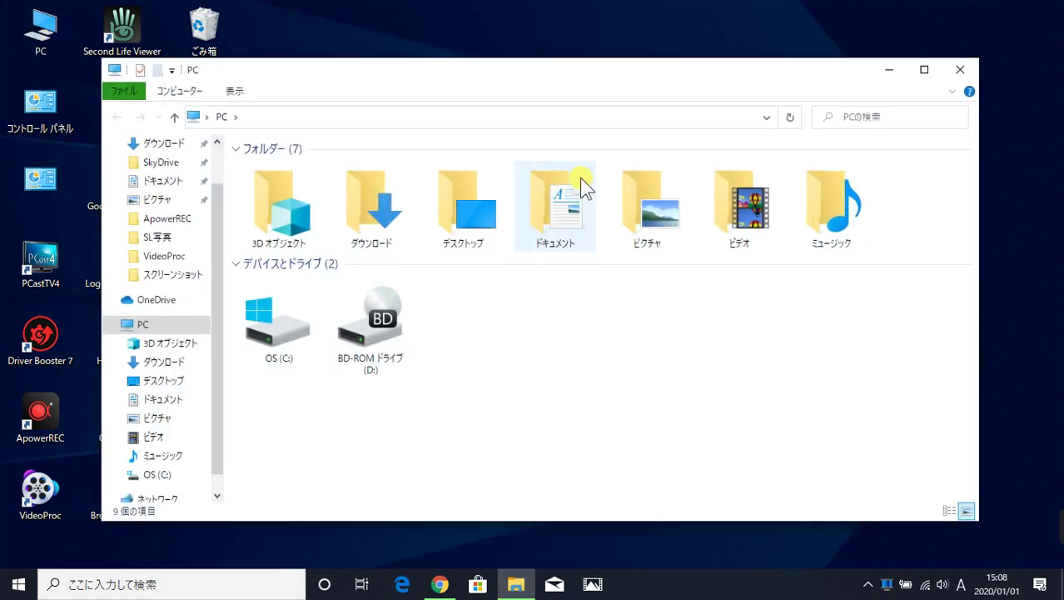
pyautogui.click(163, 199)
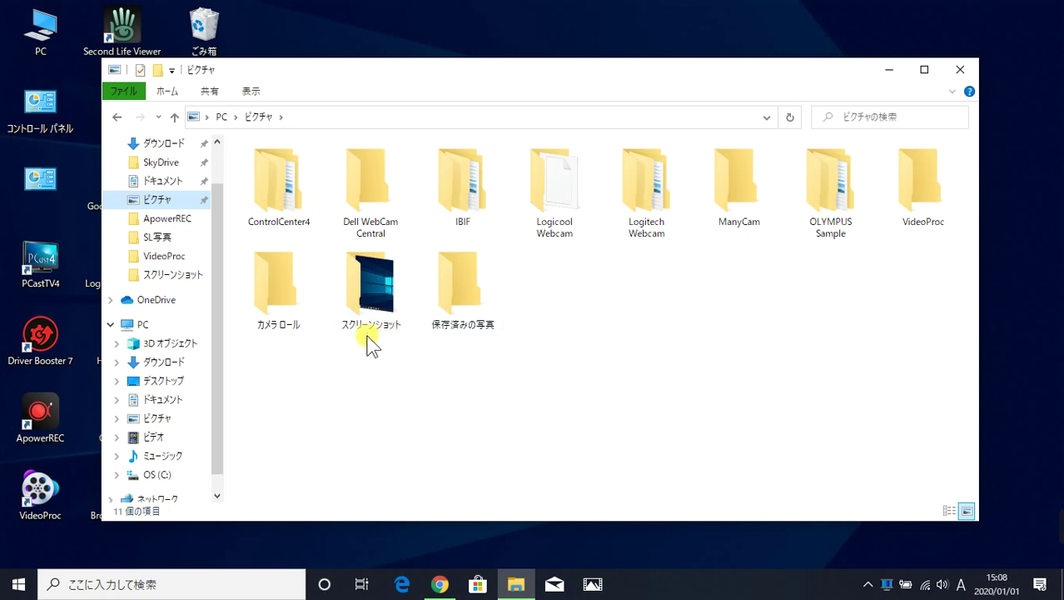
pyautogui.doubleClick(370, 313)
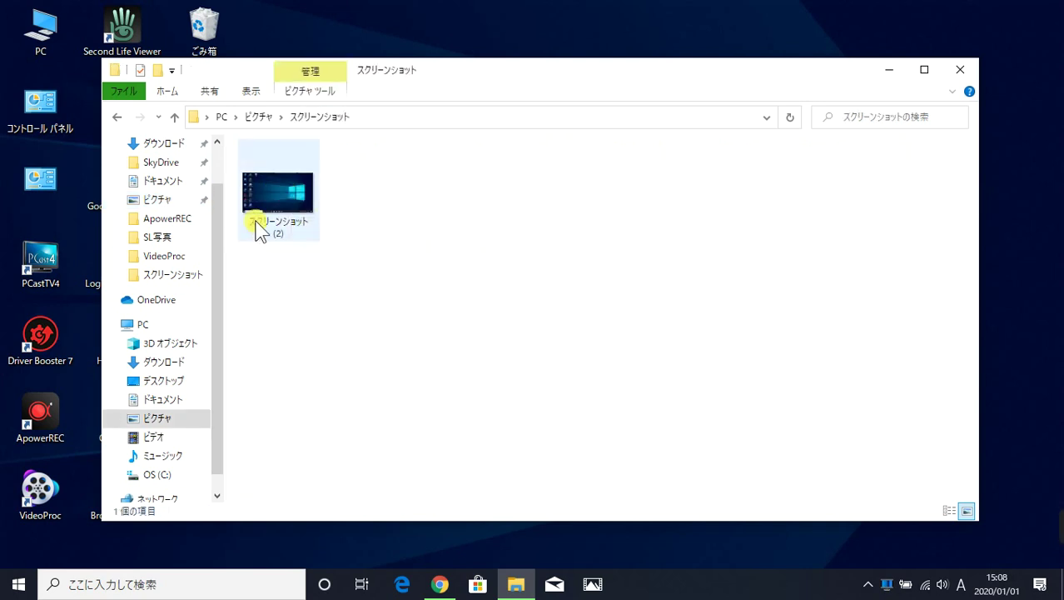
pyautogui.click(314, 219)
pyautogui.doubleClick(314, 218)
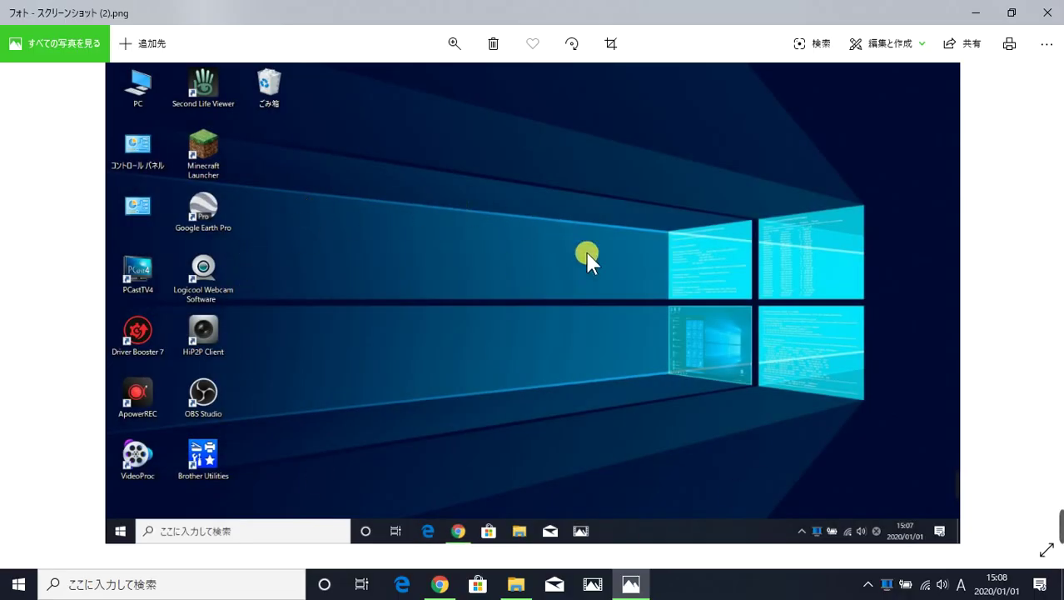
# Start drawing on the screenshot and handwrite あけまして across its upper part, with a freehand scribble below it
pyautogui.click(888, 56)
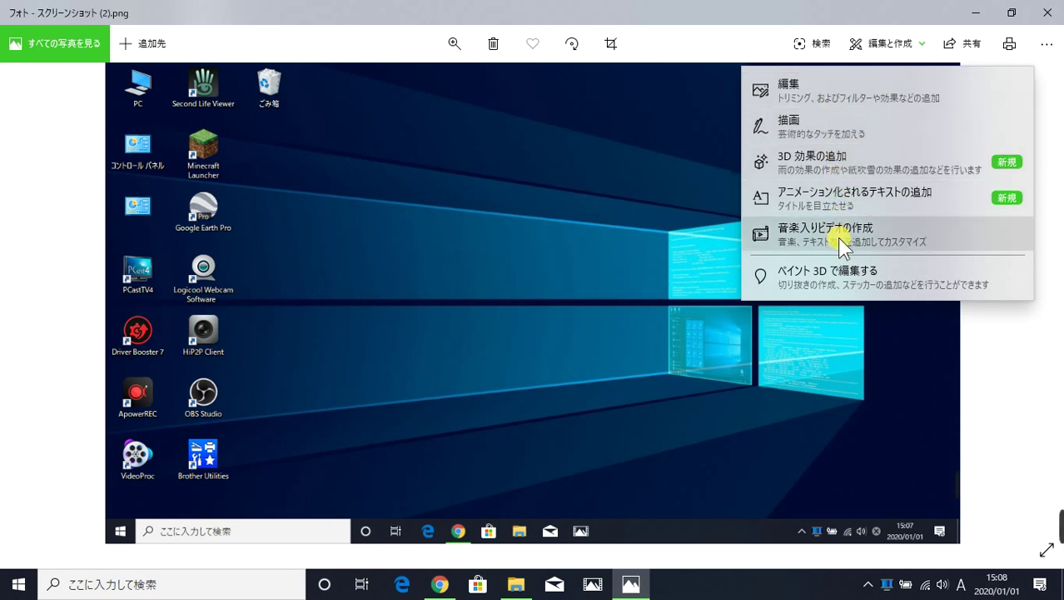
pyautogui.click(836, 139)
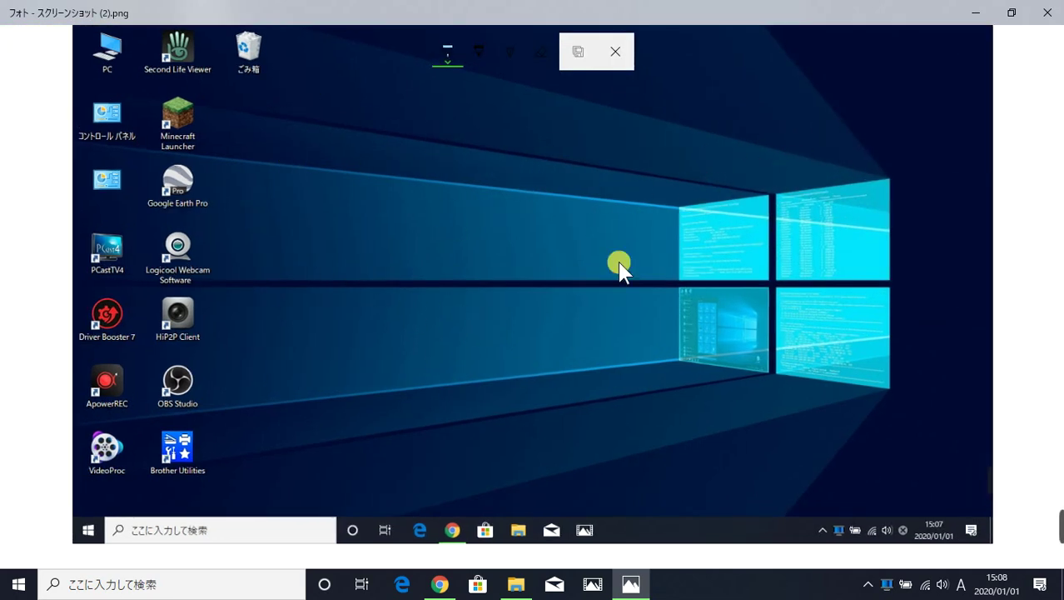
pyautogui.moveTo(384, 249)
pyautogui.mouseDown()
pyautogui.moveTo(518, 195)
pyautogui.moveTo(539, 221)
pyautogui.moveTo(552, 301)
pyautogui.mouseUp()
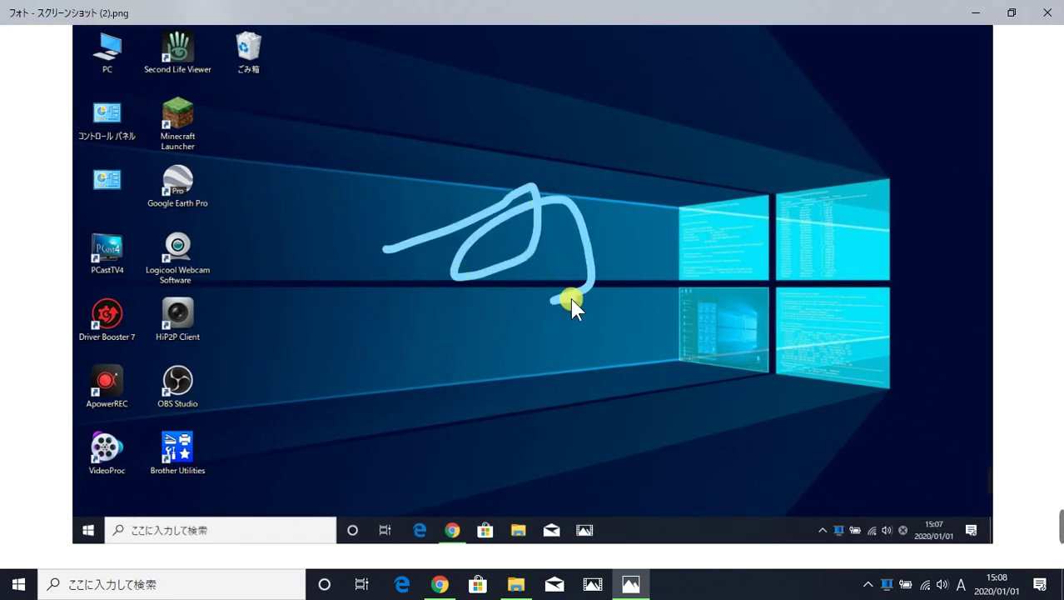
pyautogui.moveTo(325, 110); pyautogui.dragTo(434, 109)
pyautogui.moveTo(367, 73); pyautogui.dragTo(342, 189)
pyautogui.moveTo(364, 129)
pyautogui.mouseDown()
pyautogui.moveTo(347, 179)
pyautogui.moveTo(404, 147)
pyautogui.moveTo(379, 187)
pyautogui.mouseUp()
pyautogui.moveTo(481, 90); pyautogui.dragTo(453, 165)
pyautogui.moveTo(490, 125)
pyautogui.mouseDown()
pyautogui.moveTo(574, 108)
pyautogui.moveTo(491, 167)
pyautogui.mouseUp()
pyautogui.moveTo(612, 98); pyautogui.dragTo(649, 102)
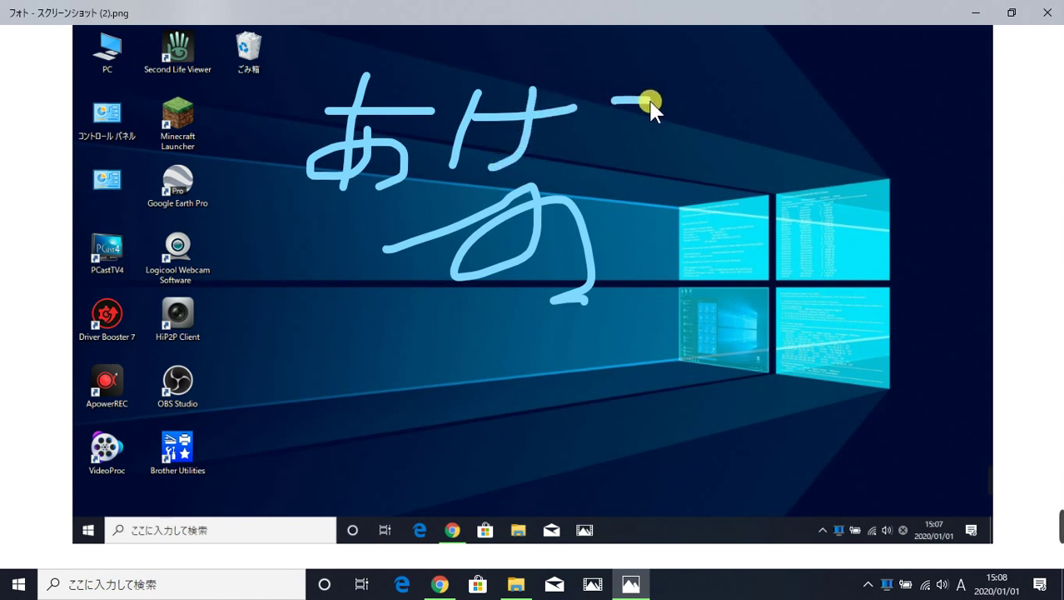
pyautogui.moveTo(571, 137); pyautogui.dragTo(667, 125)
pyautogui.moveTo(629, 83)
pyautogui.mouseDown()
pyautogui.moveTo(611, 174)
pyautogui.moveTo(666, 179)
pyautogui.mouseUp()
pyautogui.moveTo(707, 100)
pyautogui.mouseDown()
pyautogui.moveTo(758, 157)
pyautogui.moveTo(864, 193)
pyautogui.mouseUp()
# Handwrite おめでとう across the lower part of the screenshot, and leave drawing mode without saving a copy
pyautogui.moveTo(298, 380); pyautogui.dragTo(405, 357)
pyautogui.moveTo(361, 325)
pyautogui.mouseDown()
pyautogui.moveTo(320, 425)
pyautogui.moveTo(377, 455)
pyautogui.mouseUp()
pyautogui.moveTo(408, 359); pyautogui.dragTo(439, 381)
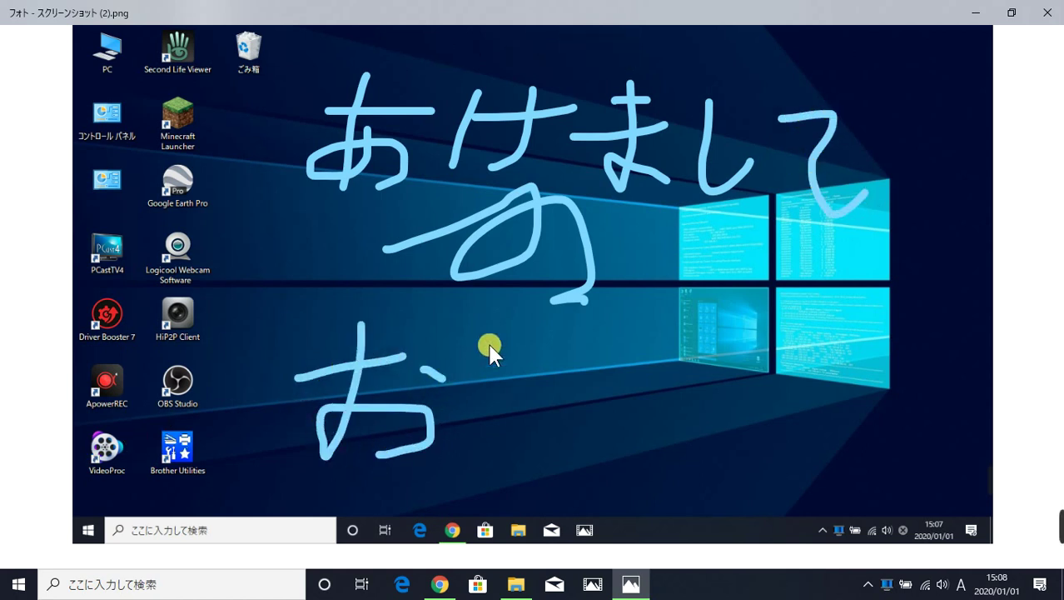
pyautogui.moveTo(488, 343); pyautogui.dragTo(525, 410)
pyautogui.moveTo(540, 331)
pyautogui.mouseDown()
pyautogui.moveTo(523, 372)
pyautogui.moveTo(542, 368)
pyautogui.moveTo(560, 415)
pyautogui.mouseUp()
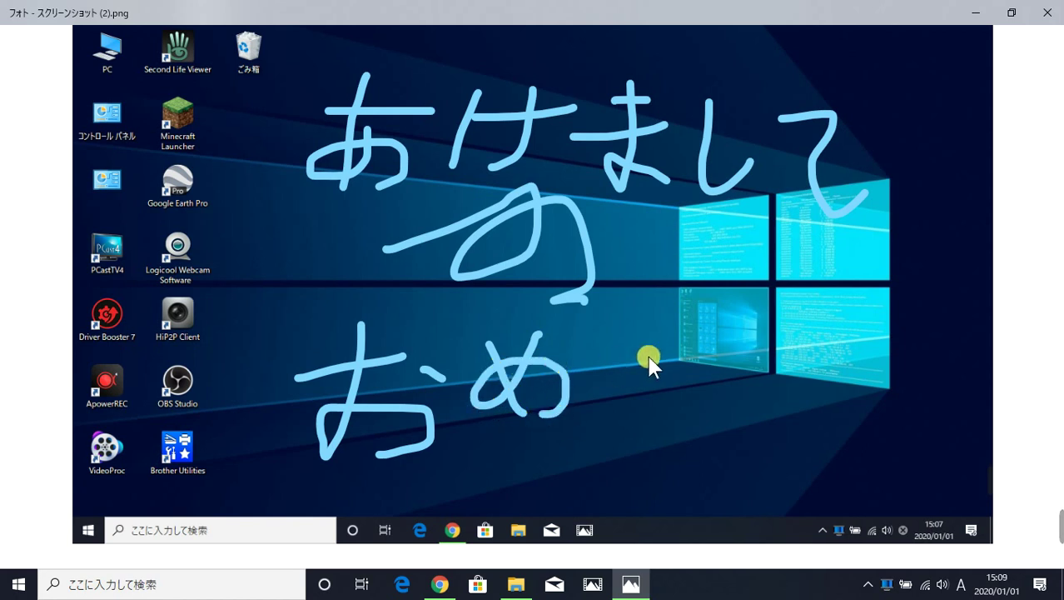
pyautogui.moveTo(587, 348); pyautogui.dragTo(676, 391)
pyautogui.moveTo(669, 322)
pyautogui.mouseDown()
pyautogui.moveTo(708, 423)
pyautogui.moveTo(754, 408)
pyautogui.mouseUp()
pyautogui.moveTo(816, 286); pyautogui.dragTo(820, 310)
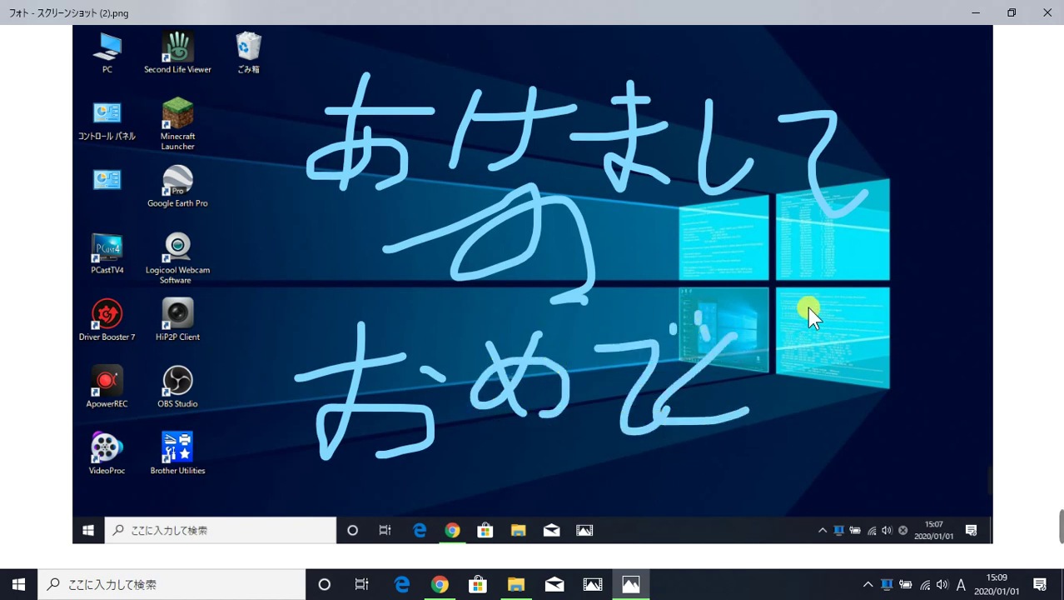
pyautogui.moveTo(797, 345)
pyautogui.mouseDown()
pyautogui.moveTo(887, 326)
pyautogui.moveTo(841, 428)
pyautogui.mouseUp()
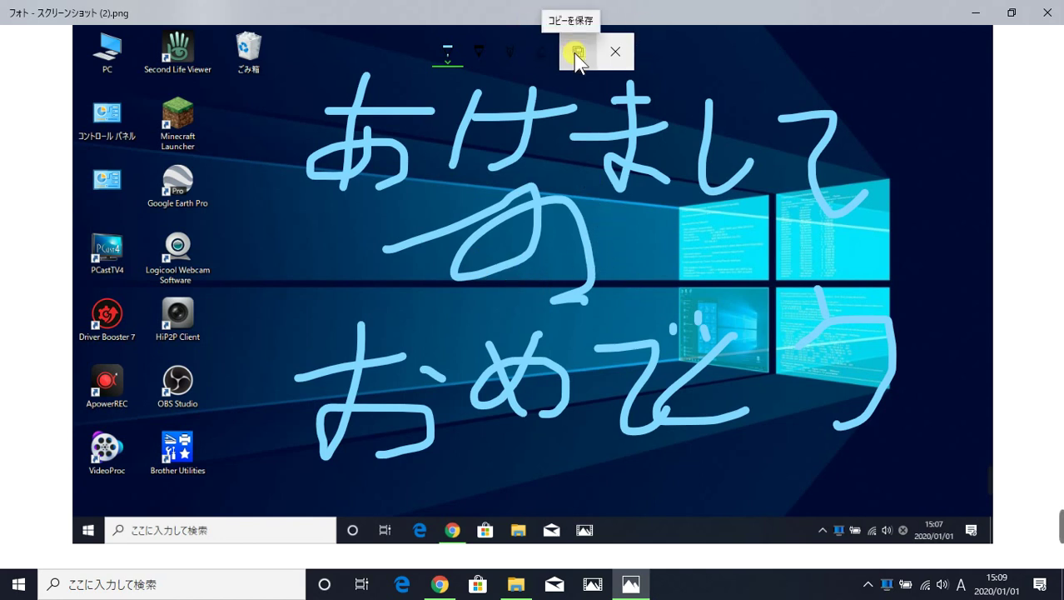
pyautogui.click(616, 53)
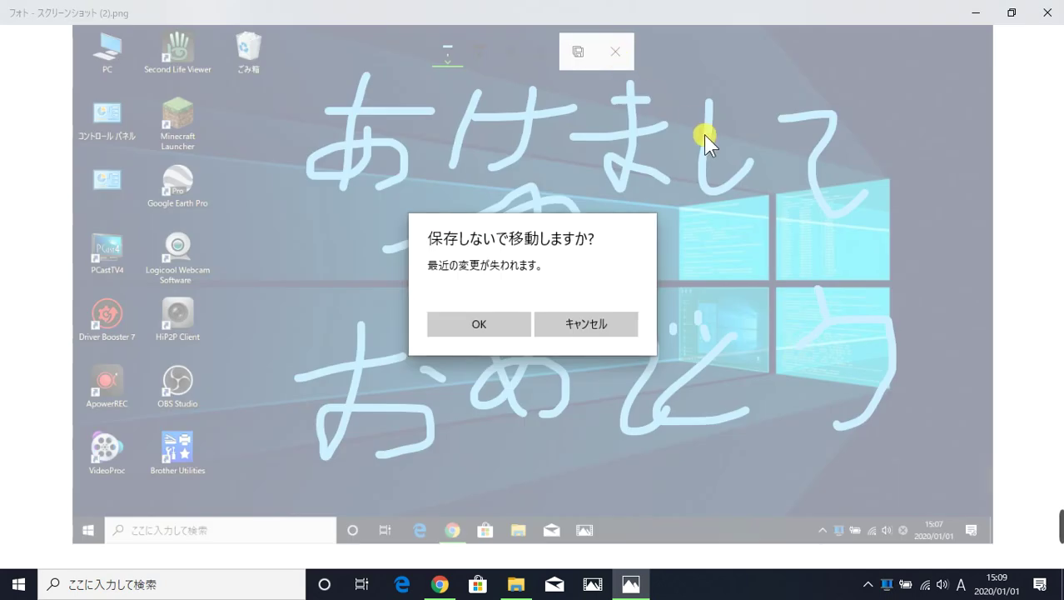
pyautogui.click(480, 324)
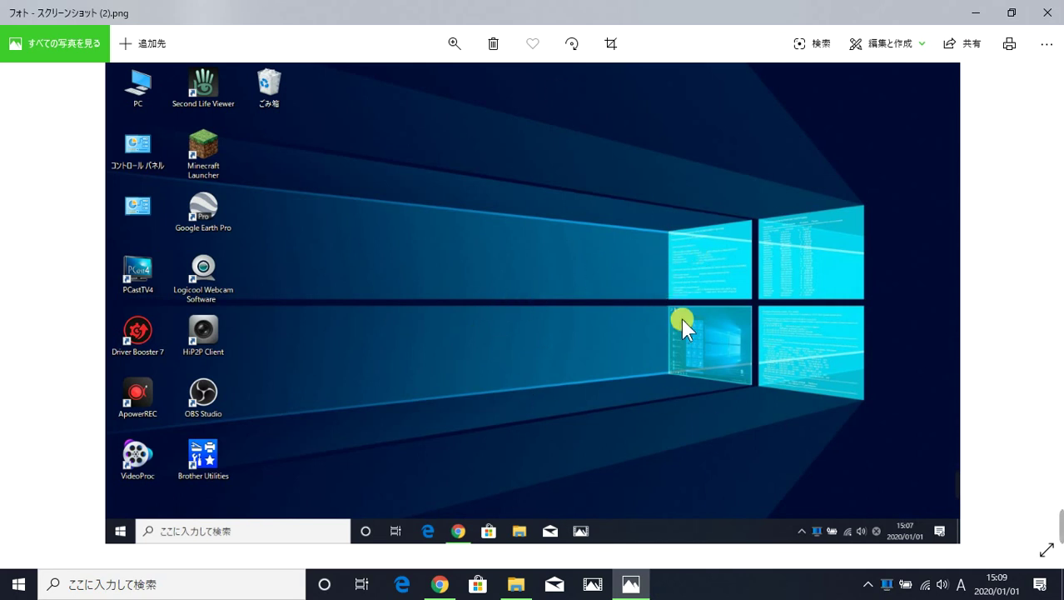
# Create a video with music from the screenshot, skip naming it, and close the video project
pyautogui.click(888, 47)
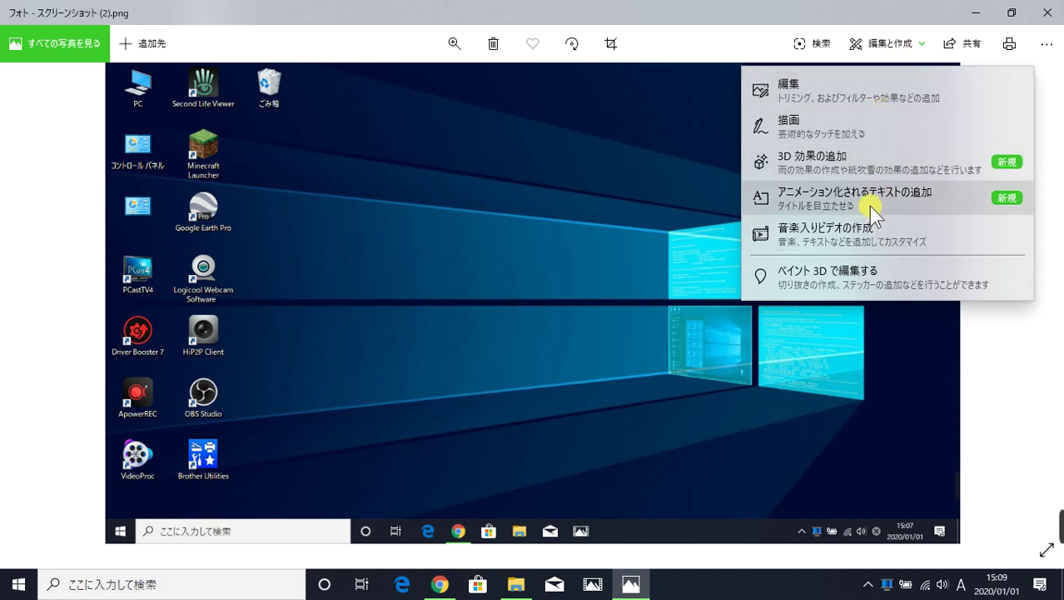
pyautogui.click(863, 240)
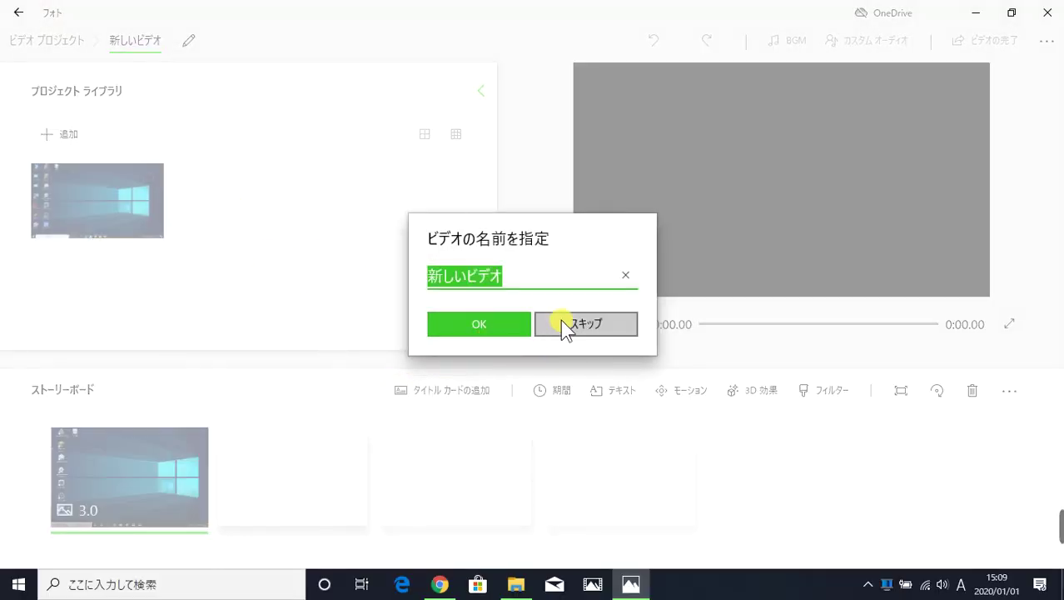
pyautogui.click(606, 324)
pyautogui.click(1047, 13)
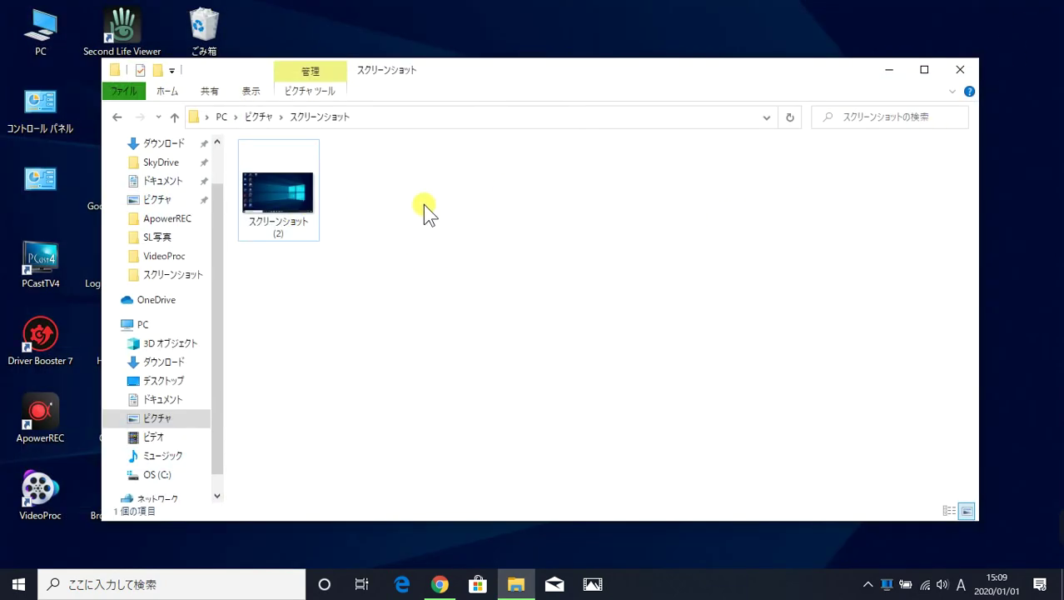
# Reopen スクリーンショット (2) in edit mode with the crop and rotate tools, and close it without saving
pyautogui.doubleClick(307, 209)
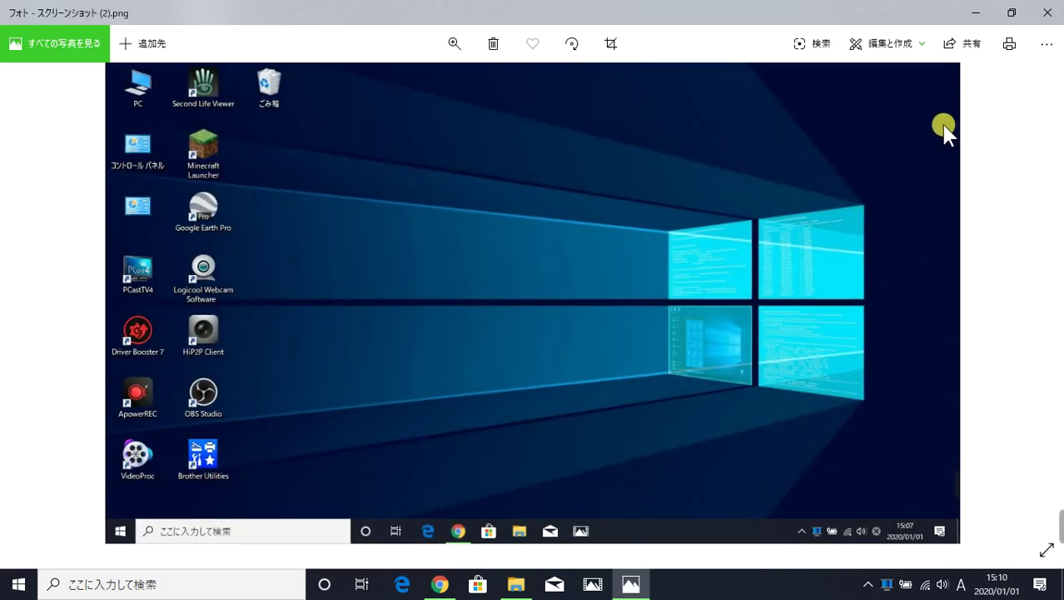
pyautogui.click(870, 50)
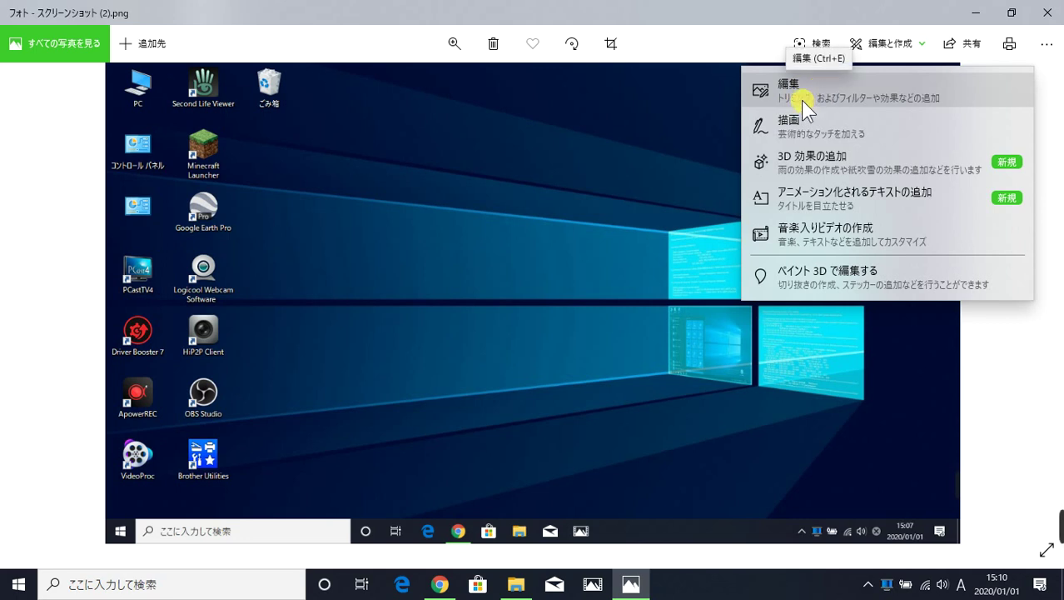
pyautogui.click(834, 95)
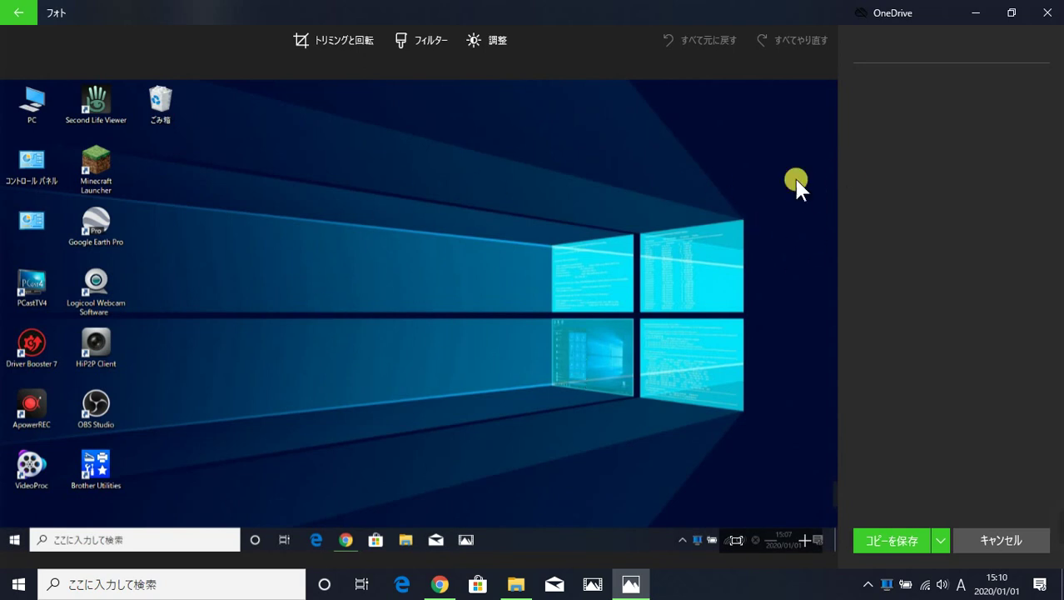
pyautogui.moveTo(716, 155); pyautogui.dragTo(829, 83)
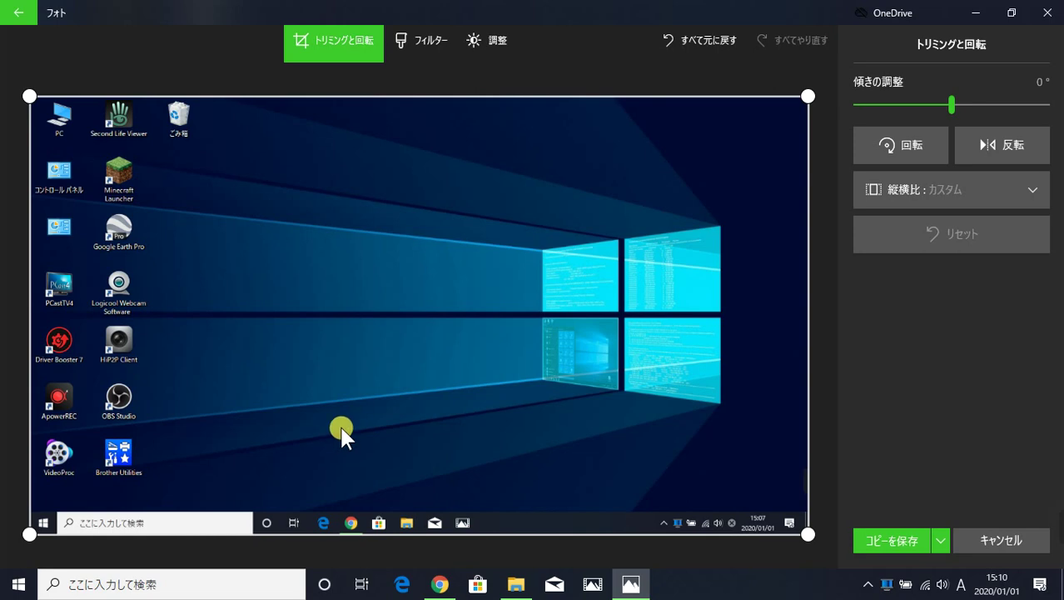
pyautogui.click(1048, 12)
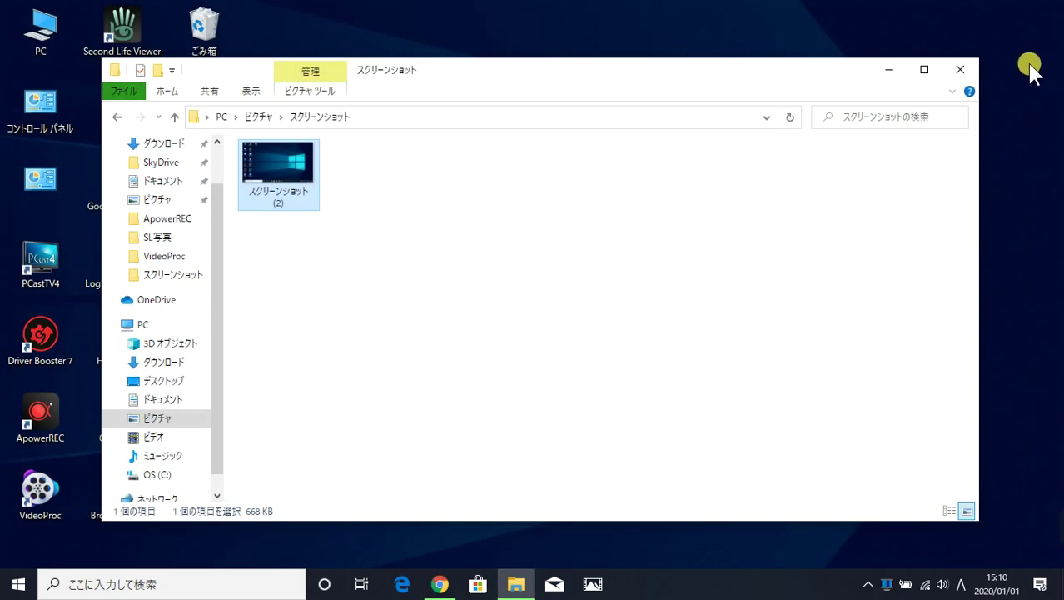
# Reopen スクリーンショット (2), delete the file, and close both the photo viewer and the folder window
pyautogui.doubleClick(288, 182)
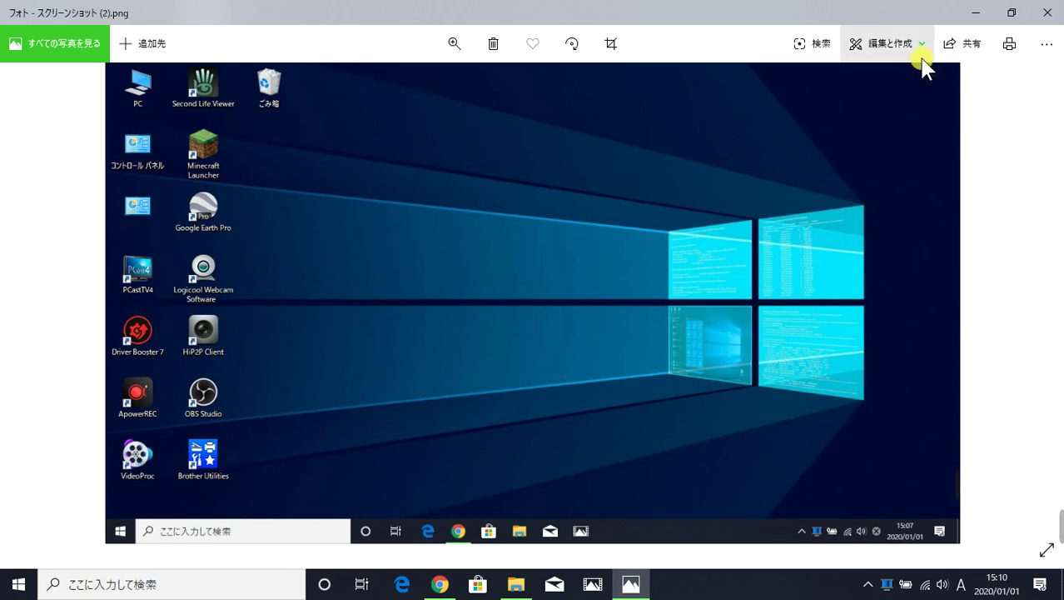
pyautogui.click(907, 52)
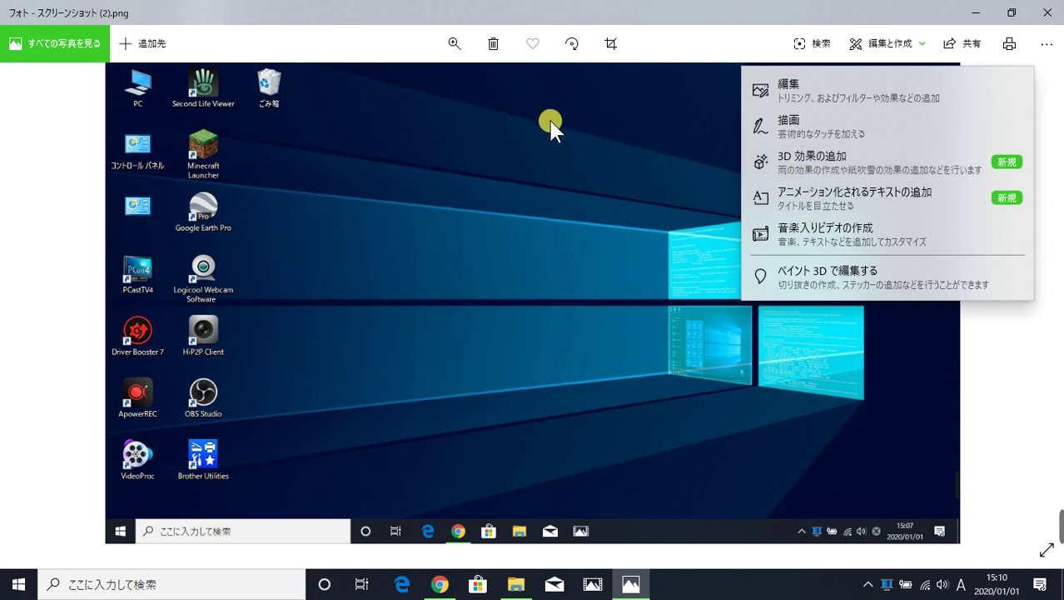
pyautogui.click(495, 45)
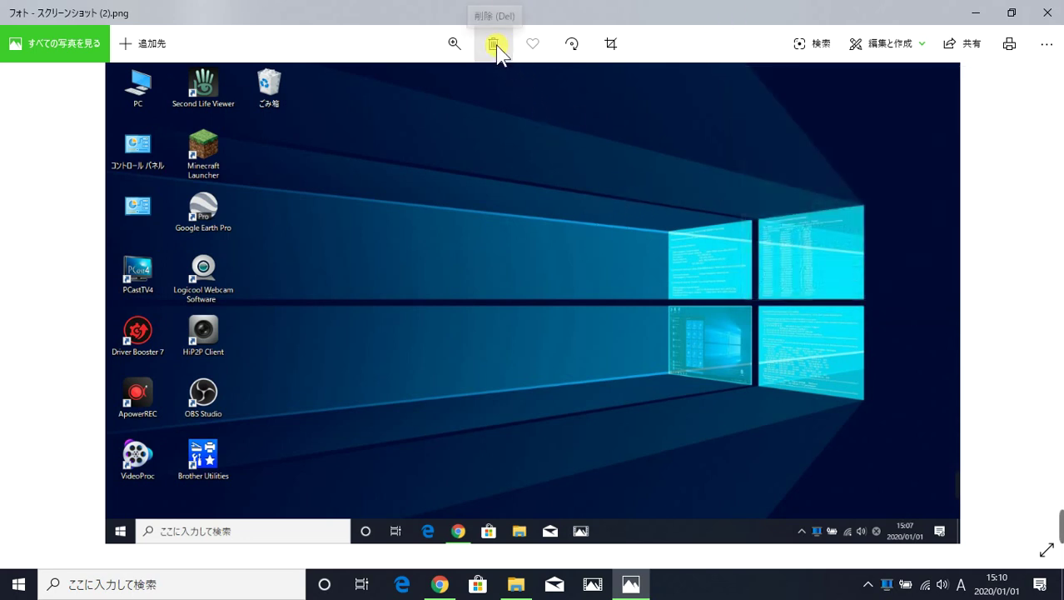
pyautogui.click(495, 47)
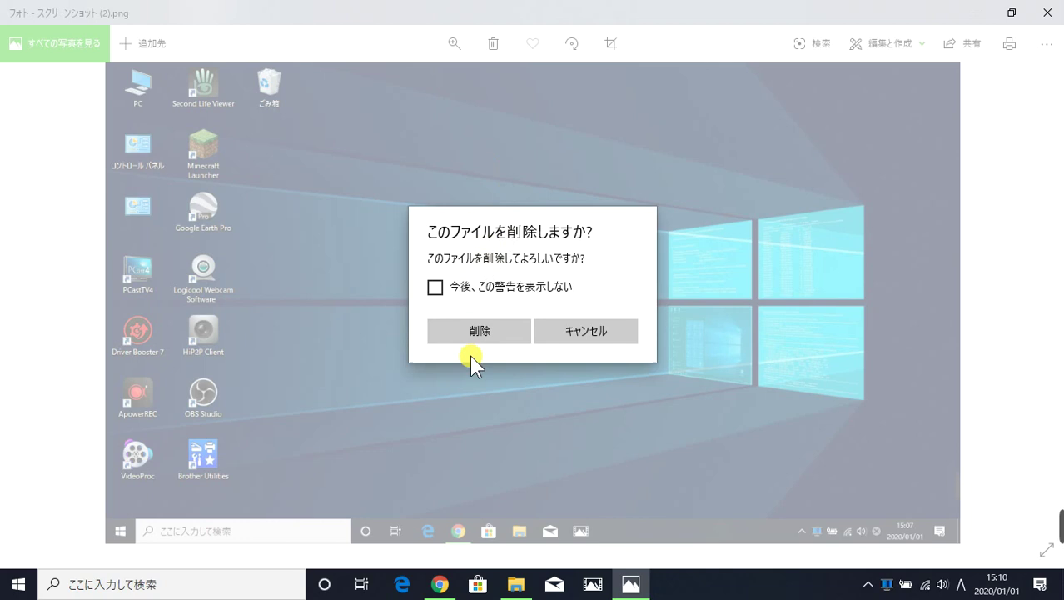
pyautogui.click(469, 336)
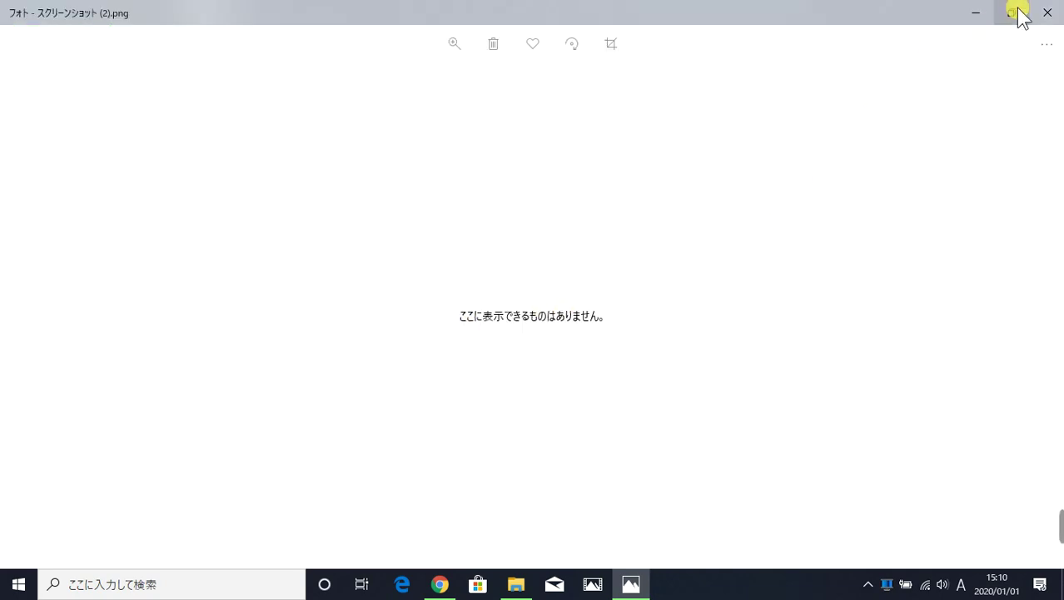
pyautogui.click(1047, 12)
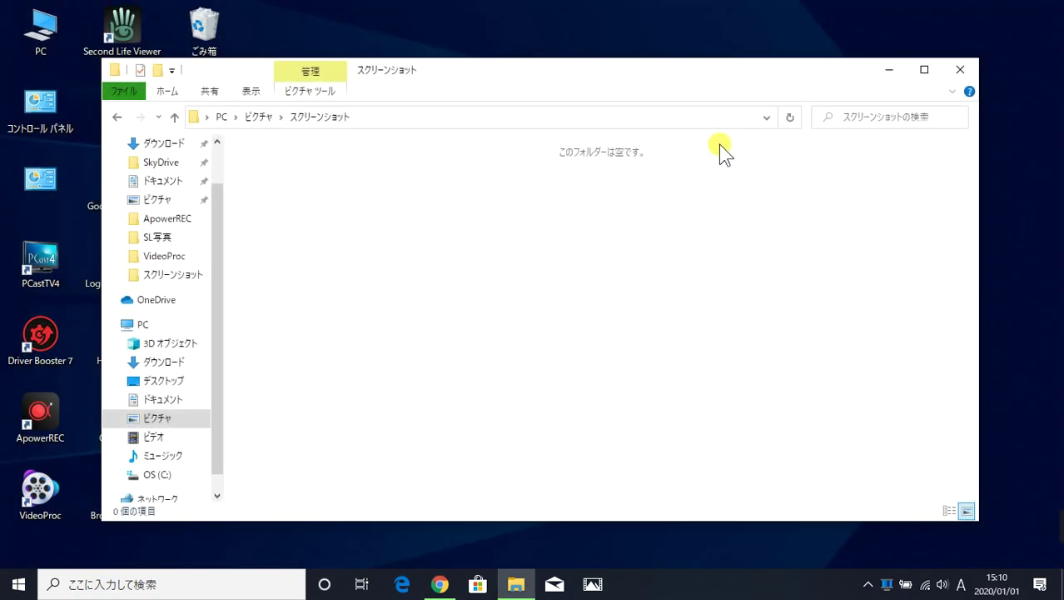
pyautogui.click(954, 74)
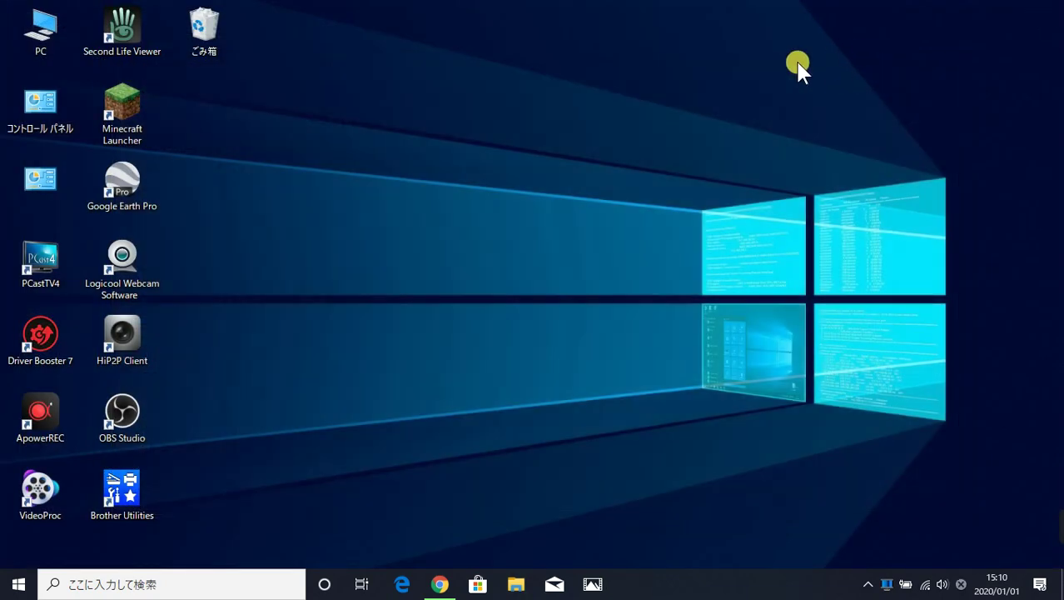
# Check the contents of the スクリーンショット and ピクチャ folders, and close the folder window
pyautogui.doubleClick(31, 43)
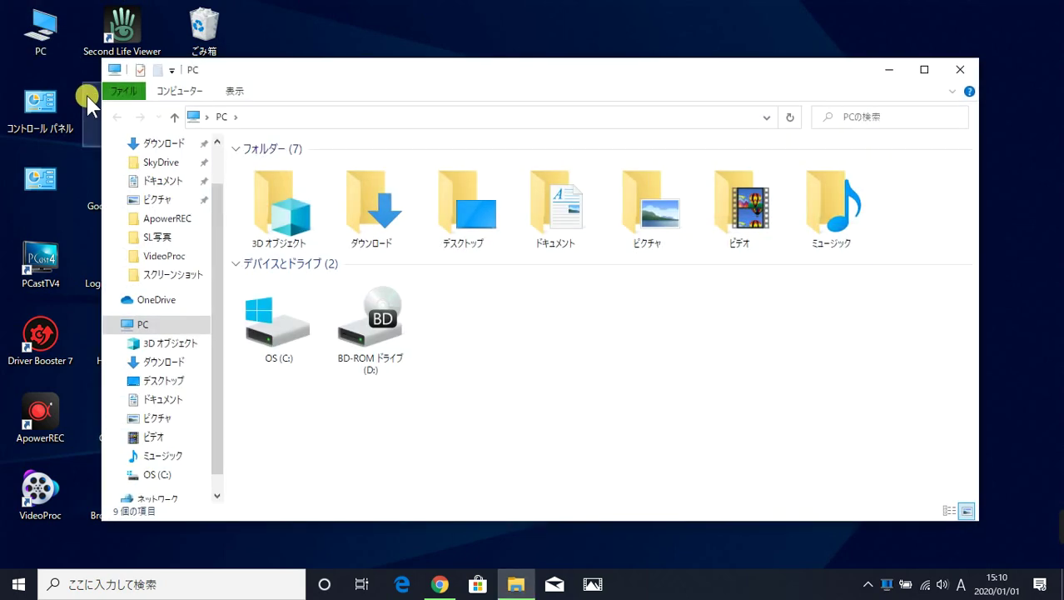
pyautogui.click(170, 277)
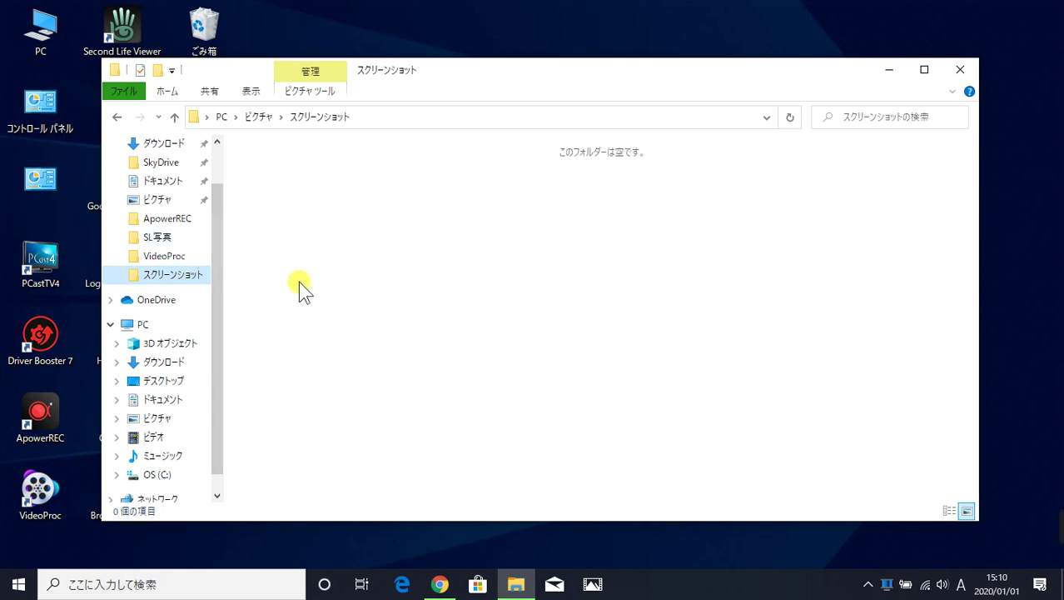
pyautogui.click(173, 201)
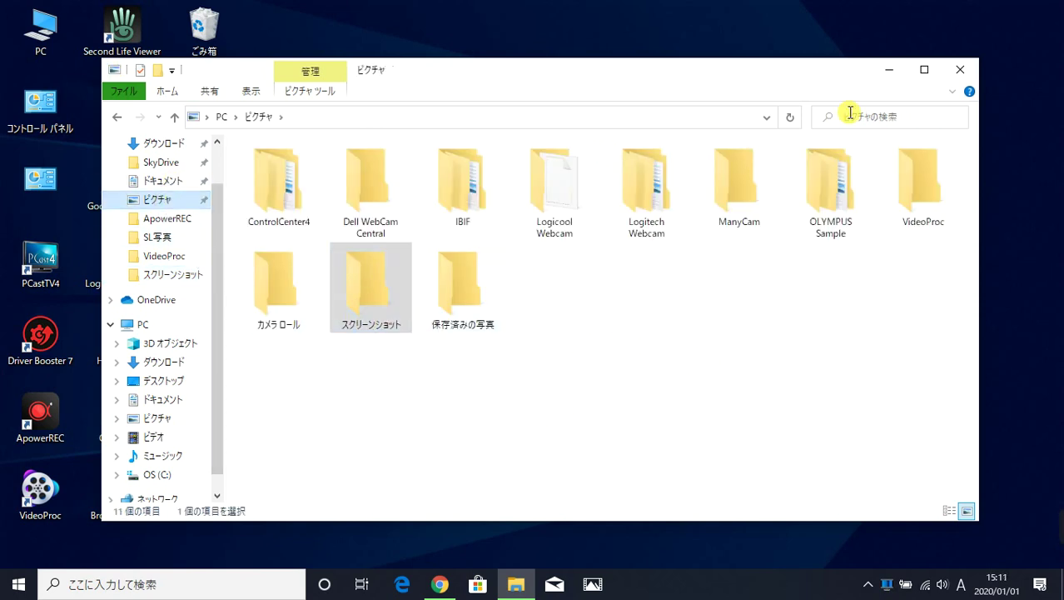
pyautogui.click(960, 70)
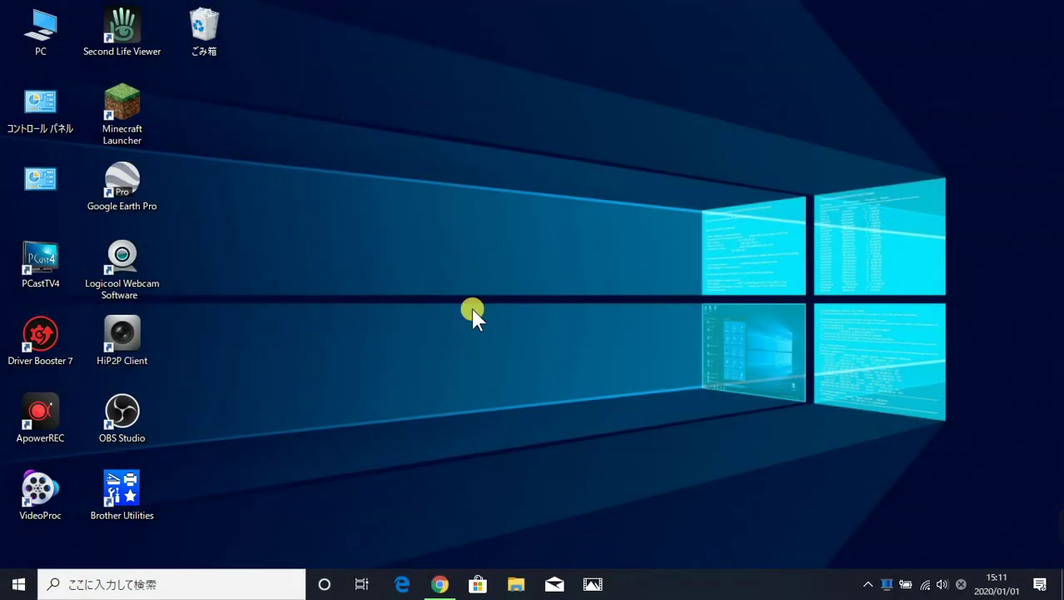
# Open the スクリーンショット folder from PC, view スクリーンショット (3), and close the photo viewer
pyautogui.doubleClick(37, 29)
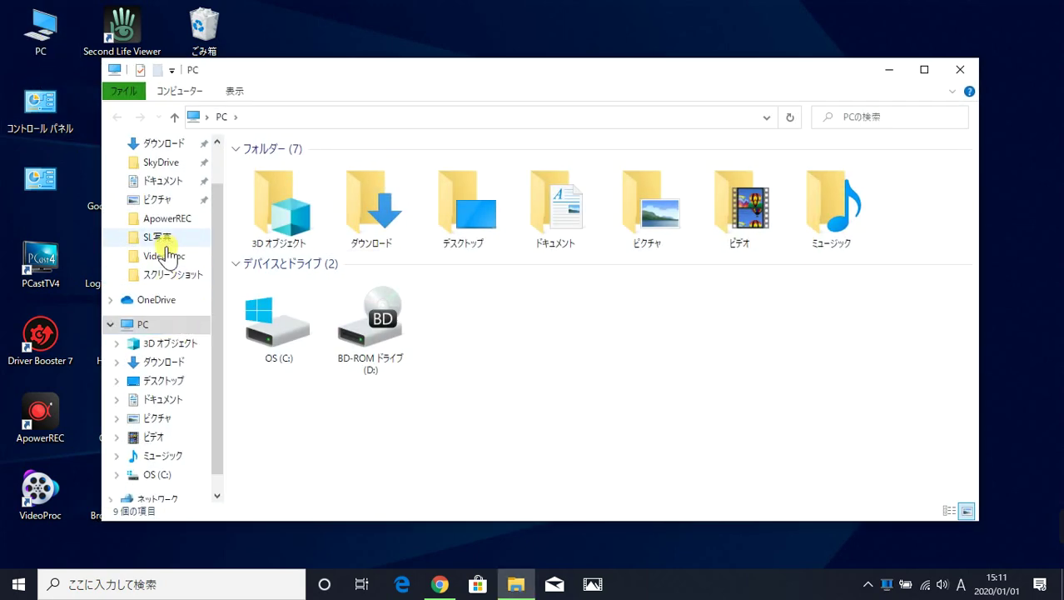
pyautogui.click(160, 281)
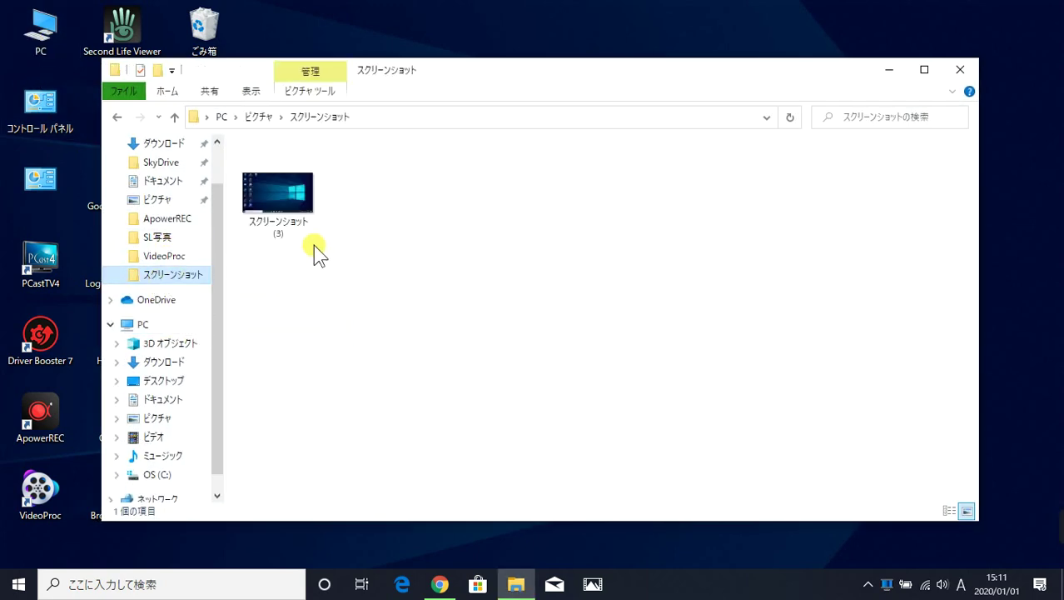
pyautogui.doubleClick(306, 204)
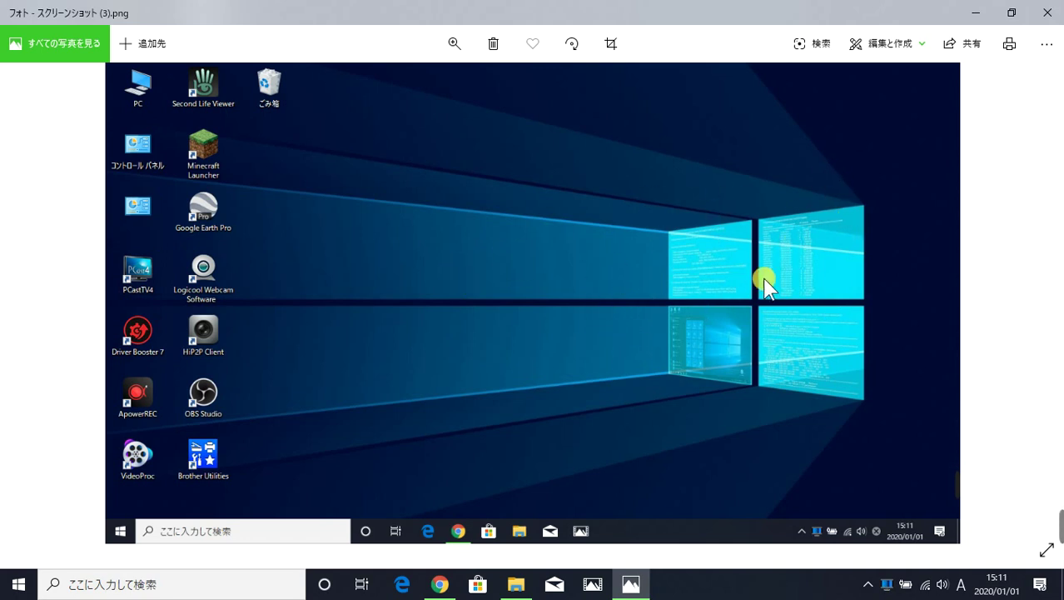
pyautogui.click(1052, 18)
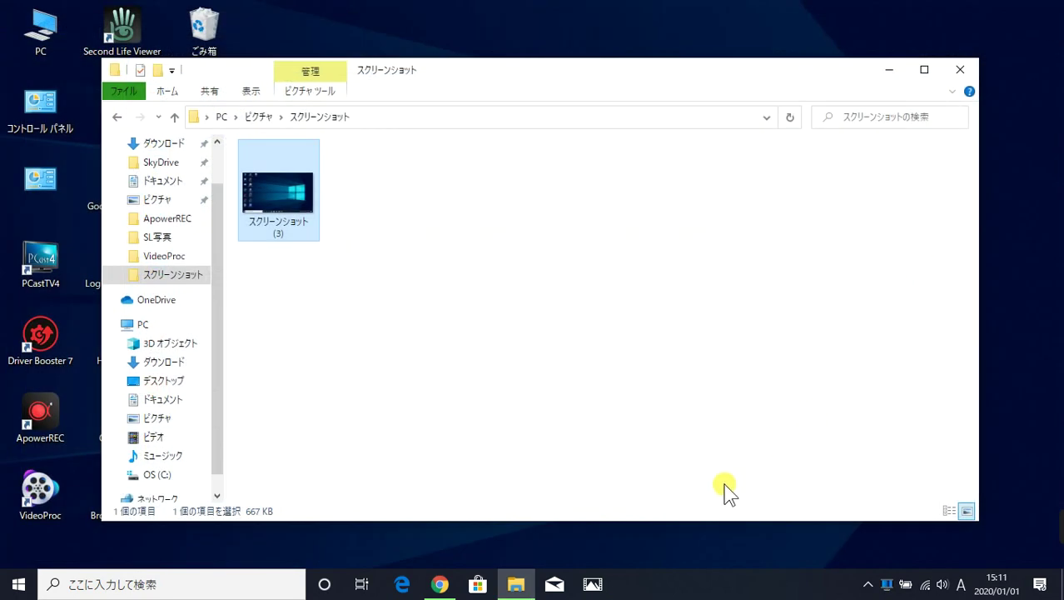
# Switch to Chrome, capture a screenshot of the top of the Facebook profile page, and open the saved スクリーンショット (4) from its folder
pyautogui.click(456, 584)
pyautogui.scroll(5, 713, 366)
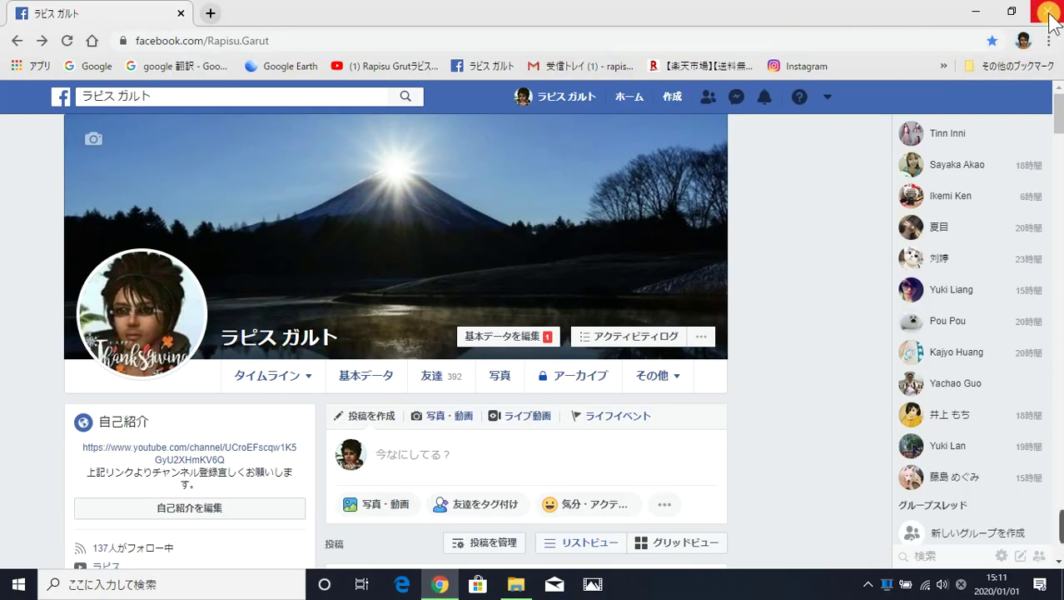
pyautogui.click(979, 14)
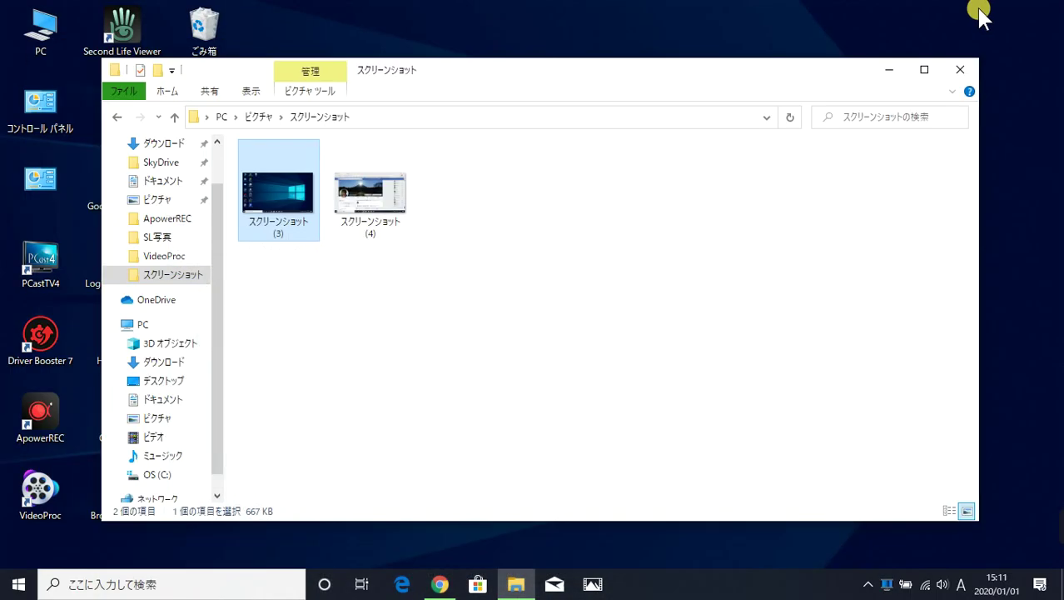
pyautogui.click(369, 223)
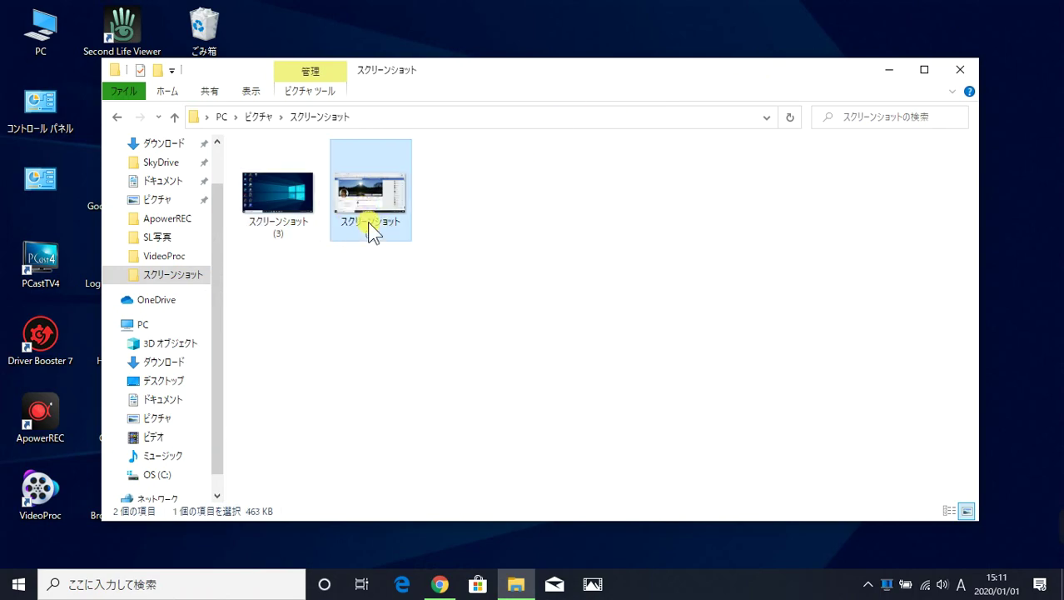
pyautogui.doubleClick(368, 222)
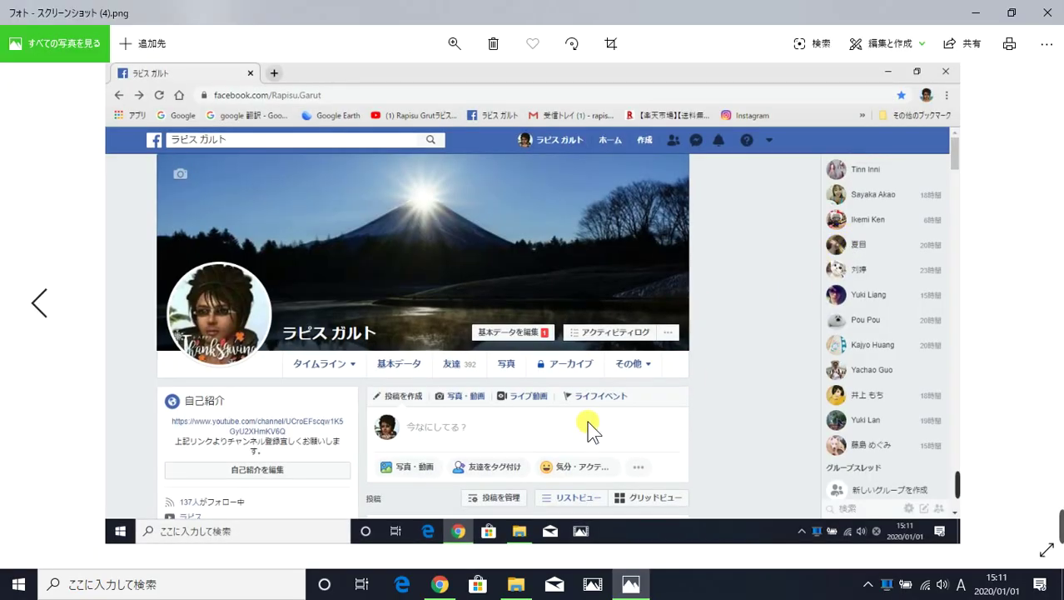